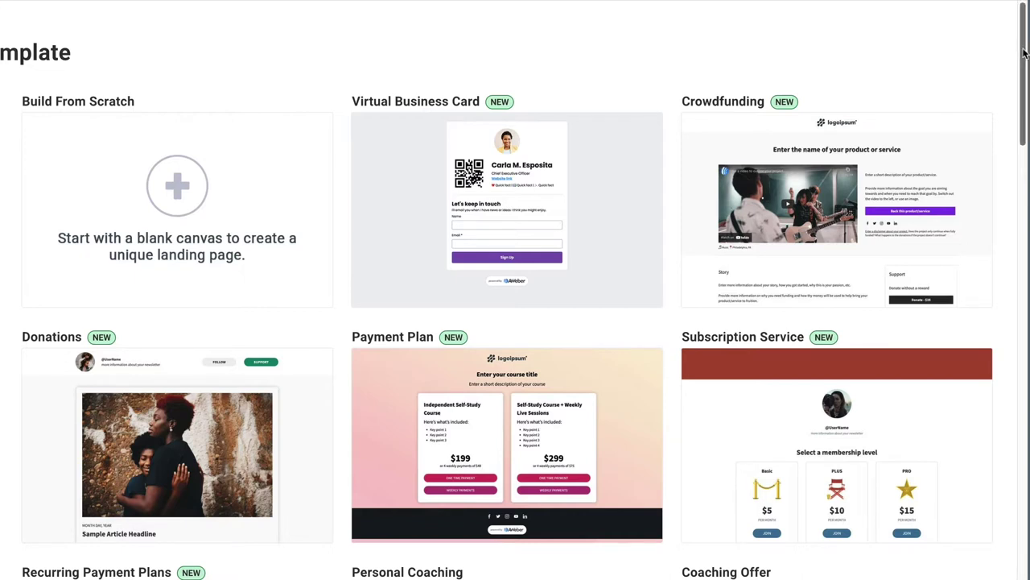
Choose the Newsletter Sign Up template from the gallery for the new landing page
{"action": "left_click_drag", "start_coordinate": [1024, 52], "coordinate": [1028, 573]}
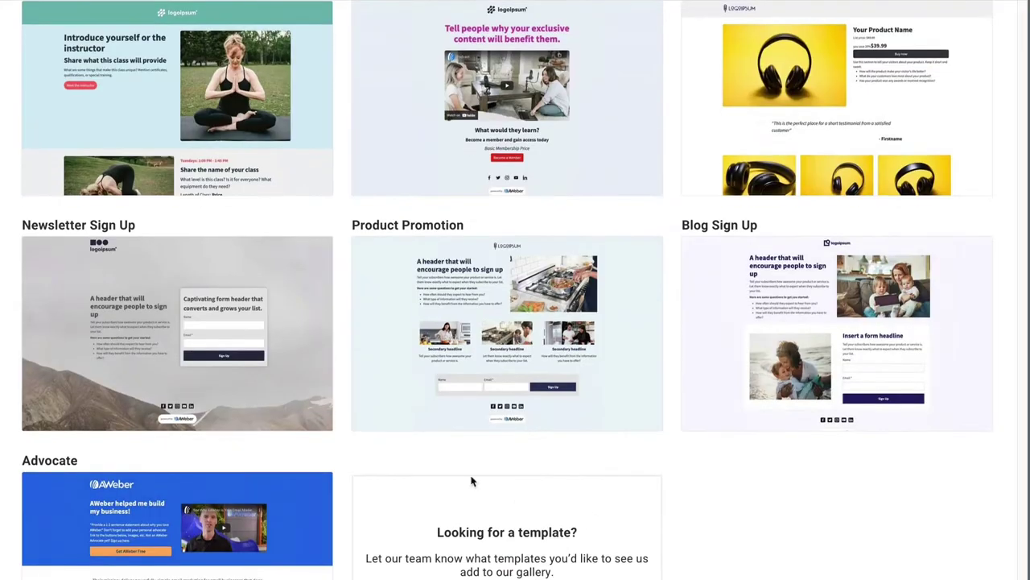
{"action": "mouse_move", "coordinate": [132, 349]}
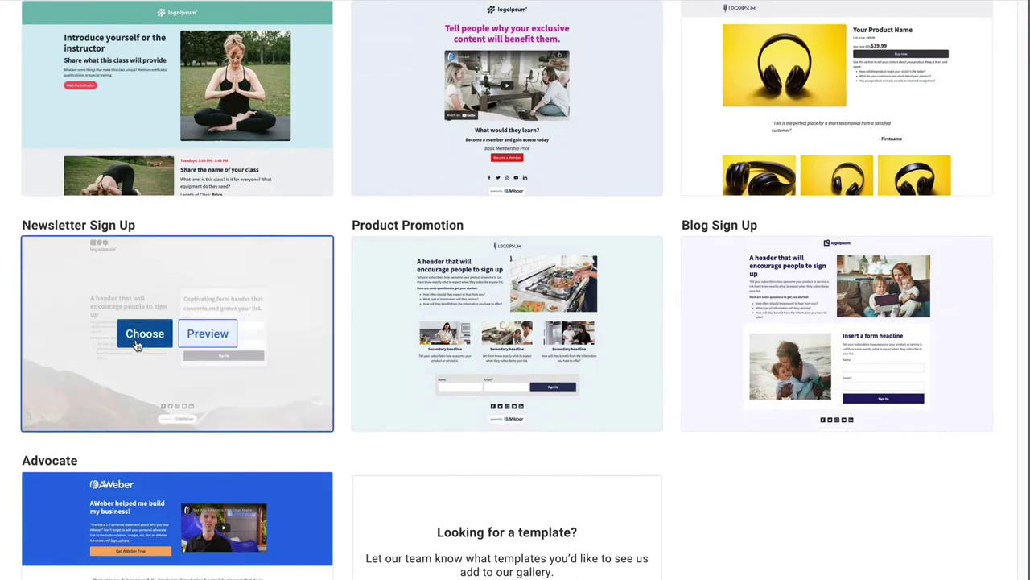
{"action": "left_click", "coordinate": [138, 337]}
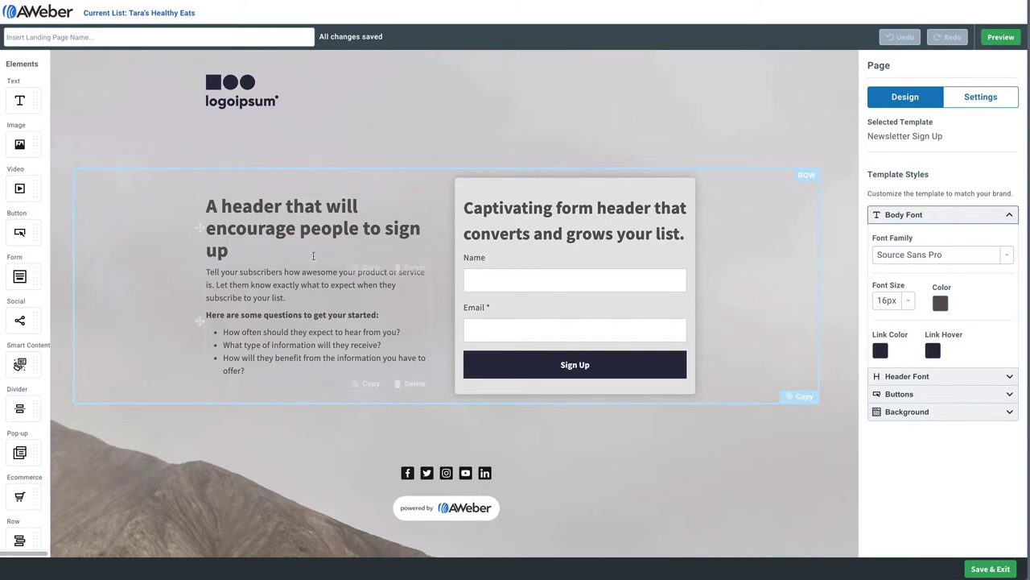
Replace the heading above the sign-up form with "Sign up to our course today!"
{"action": "triple_click", "coordinate": [527, 233]}
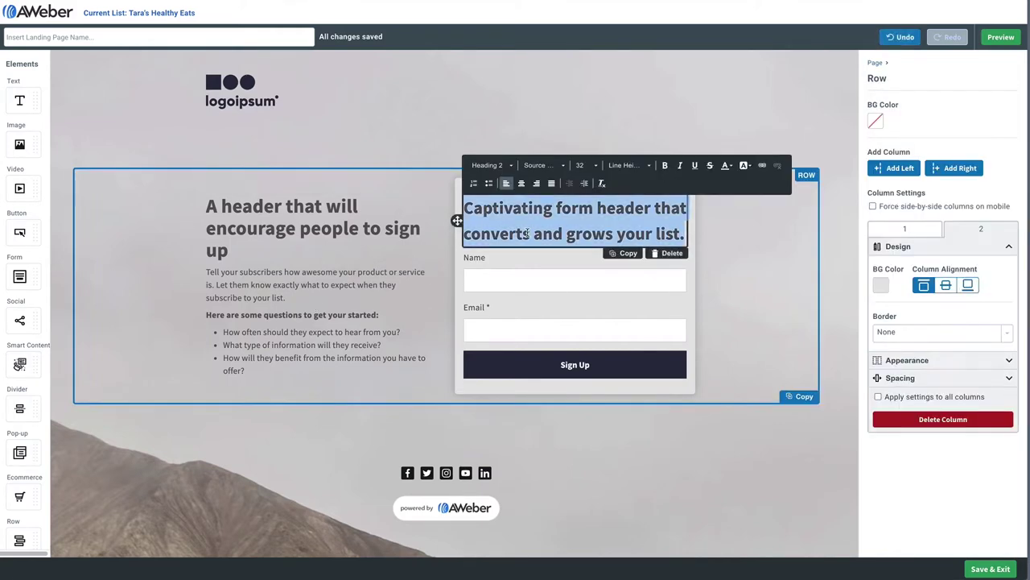
{"action": "type", "text": "Sign up t"}
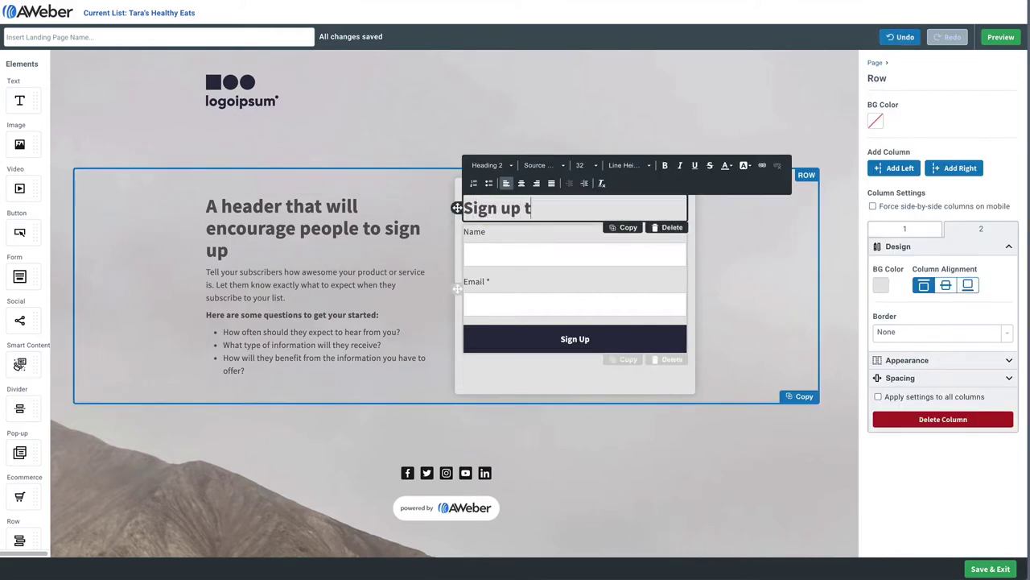
{"action": "type", "text": "o our course "}
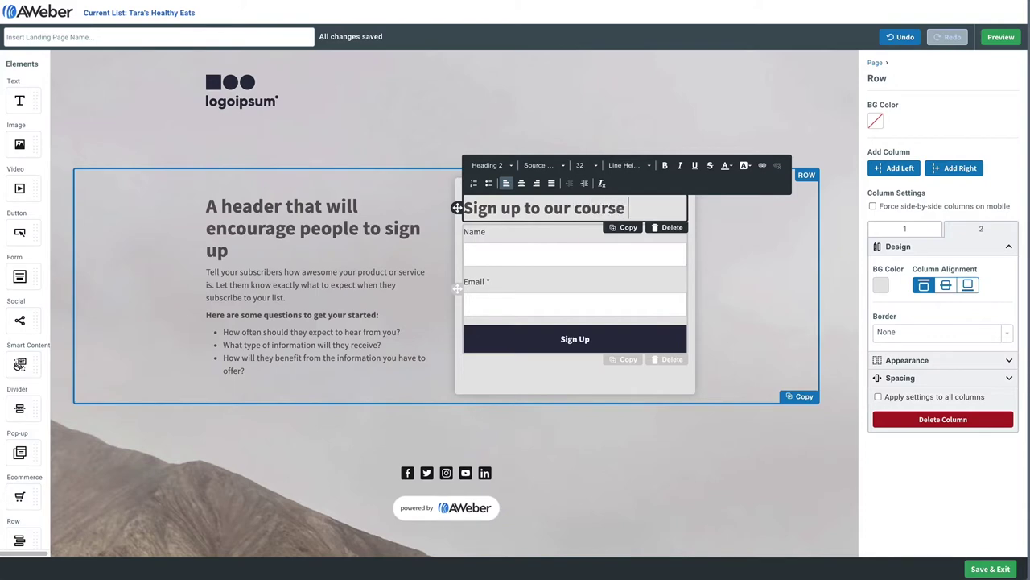
{"action": "type", "text": "today!"}
Set the sign-up form's submission settings to tag subscribers with "online course"
{"action": "left_click", "coordinate": [556, 276]}
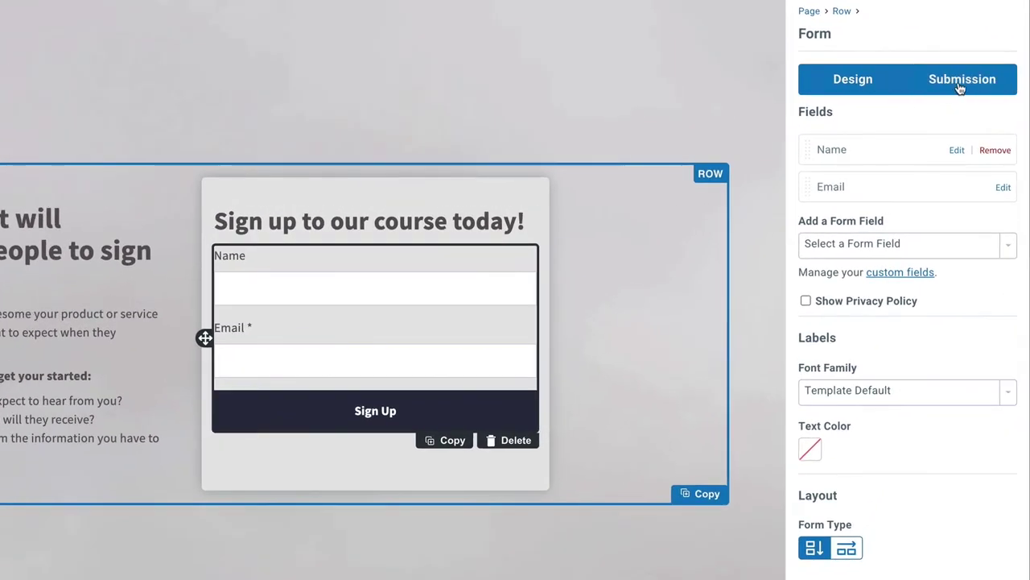
{"action": "left_click", "coordinate": [979, 114]}
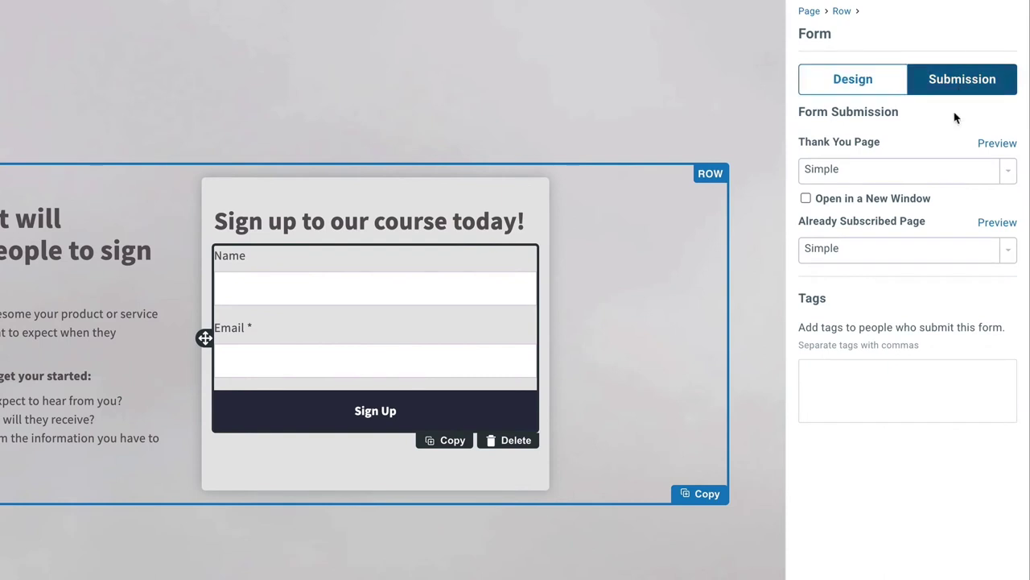
{"action": "left_click", "coordinate": [886, 391]}
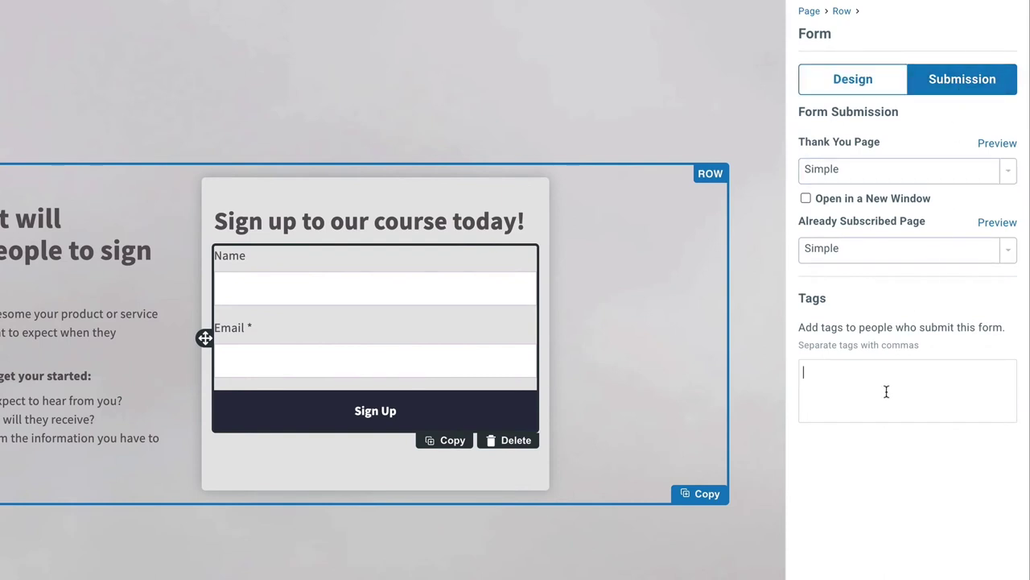
{"action": "type", "text": "online course"}
{"action": "key", "text": "Return"}
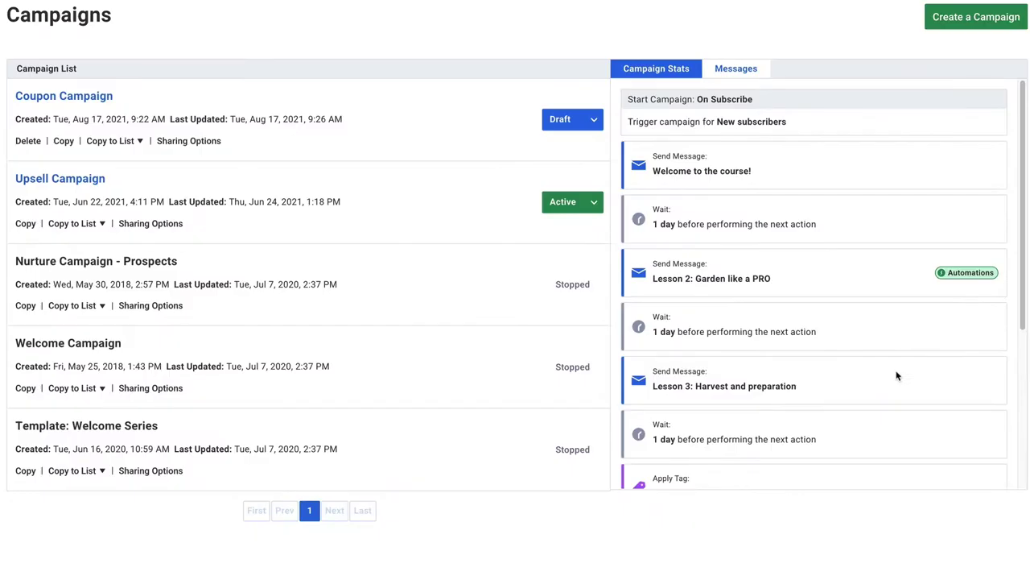
Create a new campaign from the Mini-Course template and look through its lesson messages and closing tag action
{"action": "left_click", "coordinate": [966, 25]}
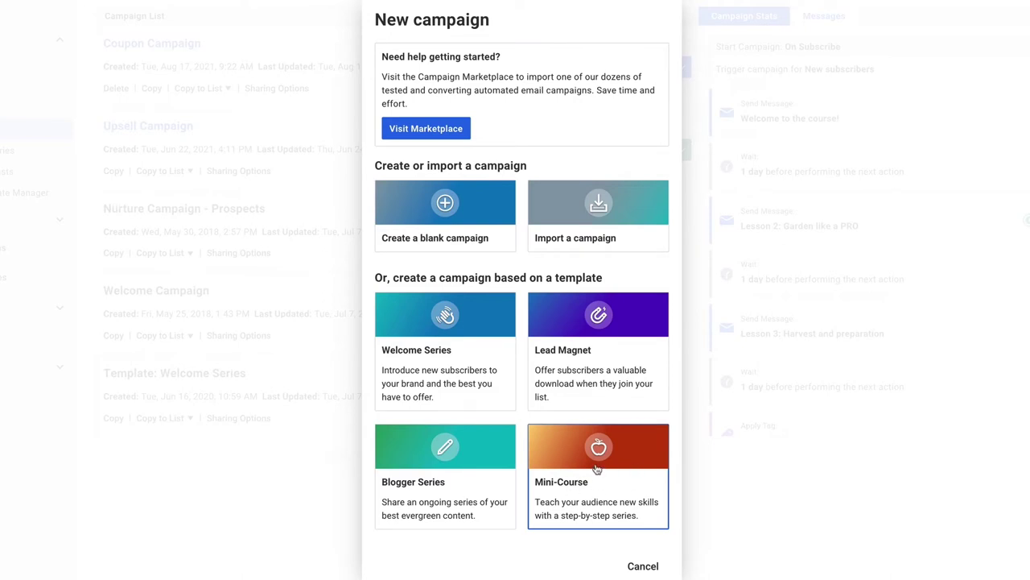
{"action": "left_click", "coordinate": [597, 469]}
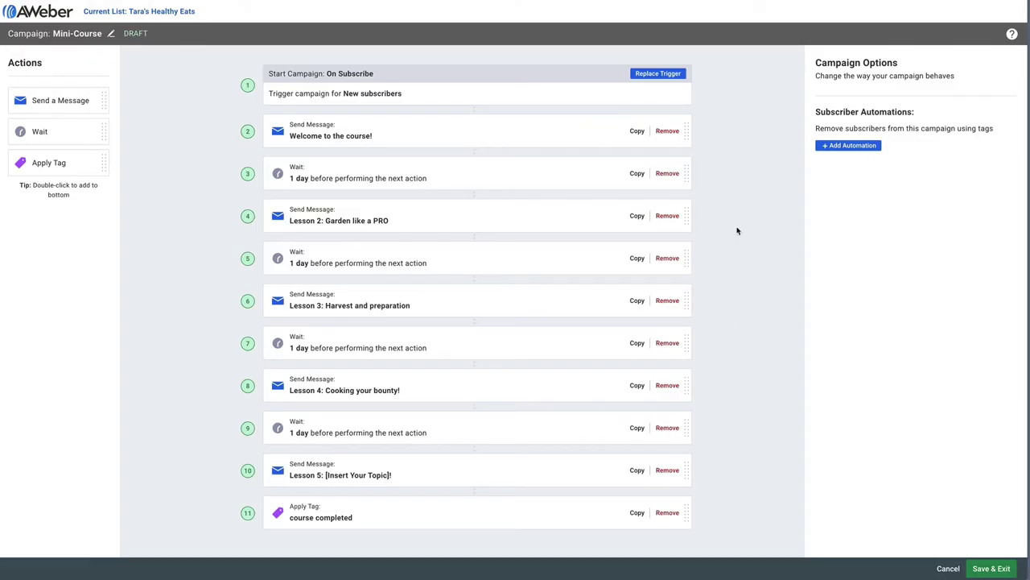
{"action": "left_click", "coordinate": [549, 215]}
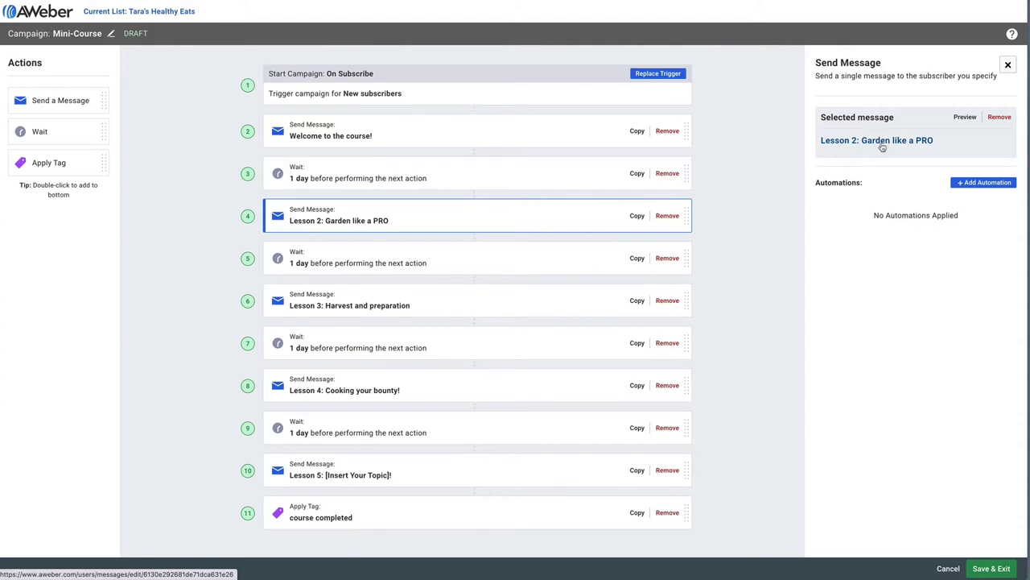
{"action": "left_click", "coordinate": [547, 306]}
{"action": "left_click", "coordinate": [546, 388]}
{"action": "left_click", "coordinate": [552, 477]}
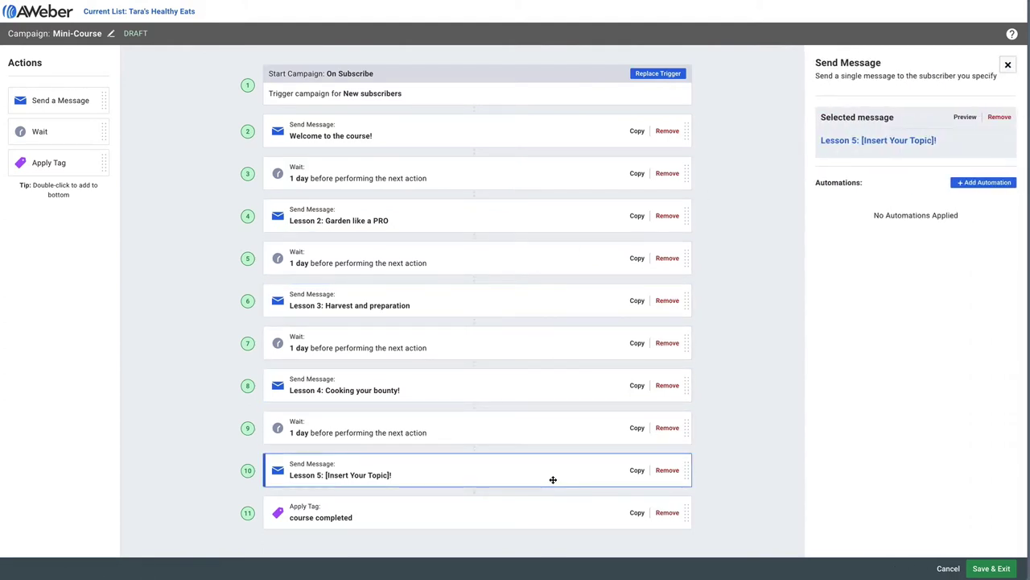
{"action": "left_click", "coordinate": [491, 513]}
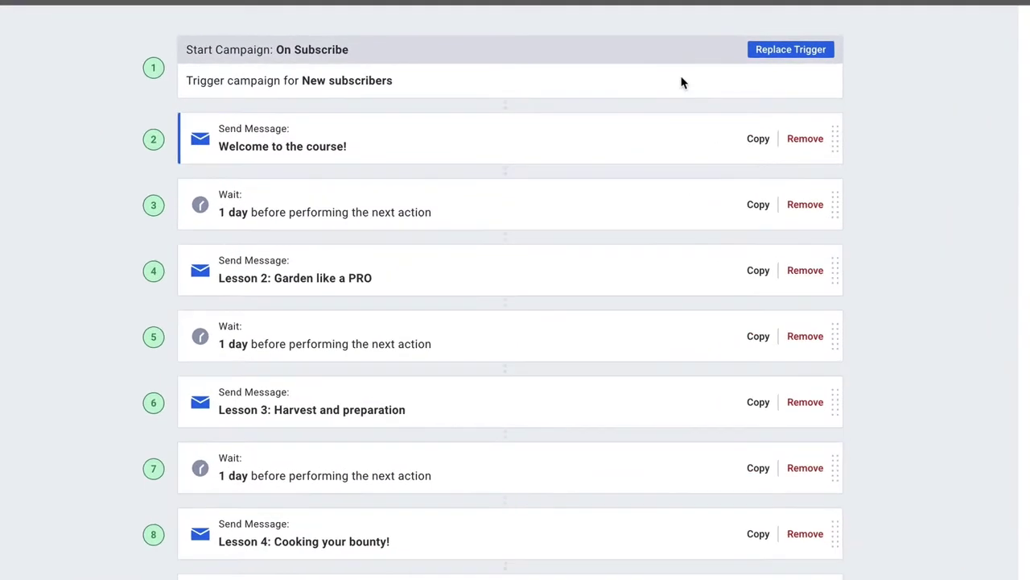
Replace the campaign's On Subscribe trigger with a Tag Applied trigger for the tag "online course"
{"action": "left_click", "coordinate": [588, 87]}
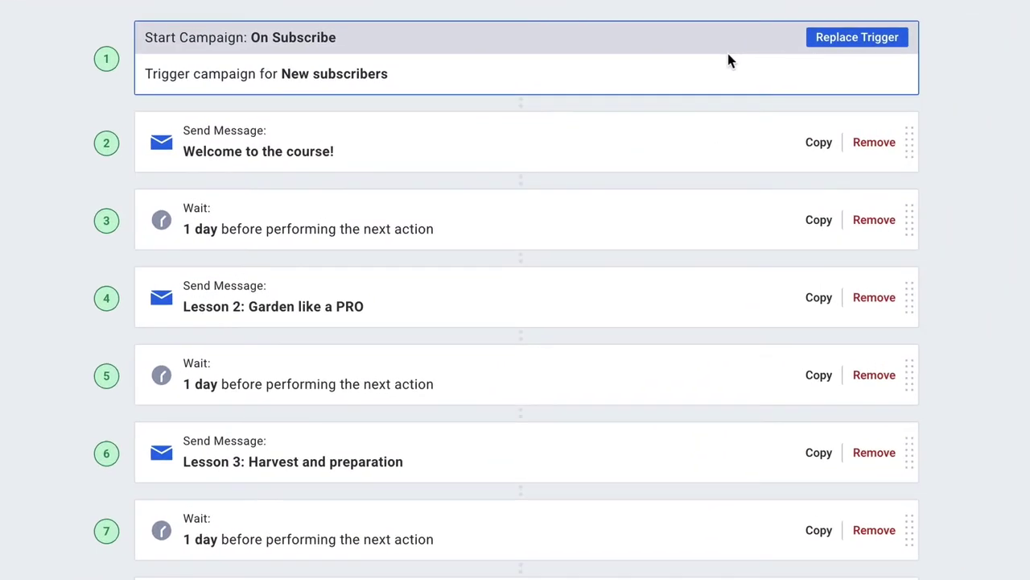
{"action": "left_click", "coordinate": [842, 40]}
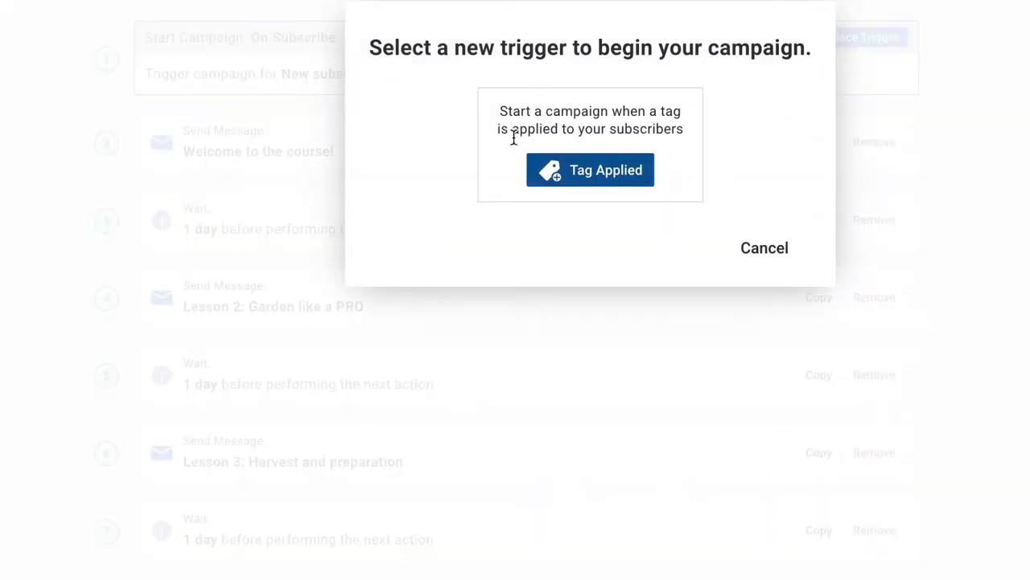
{"action": "left_click", "coordinate": [588, 169]}
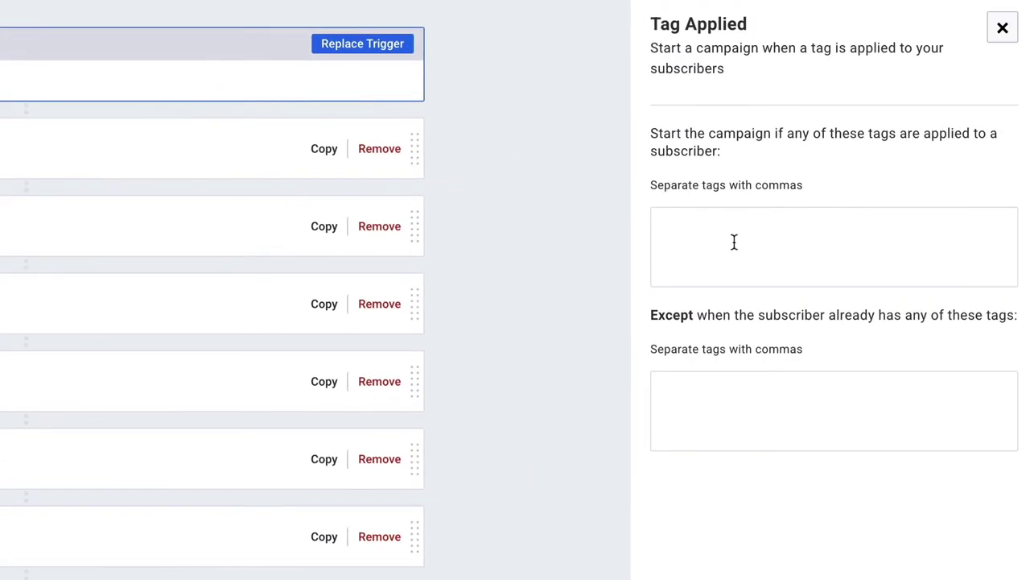
{"action": "left_click", "coordinate": [734, 242]}
{"action": "type", "text": "online course"}
{"action": "key", "text": "Return"}
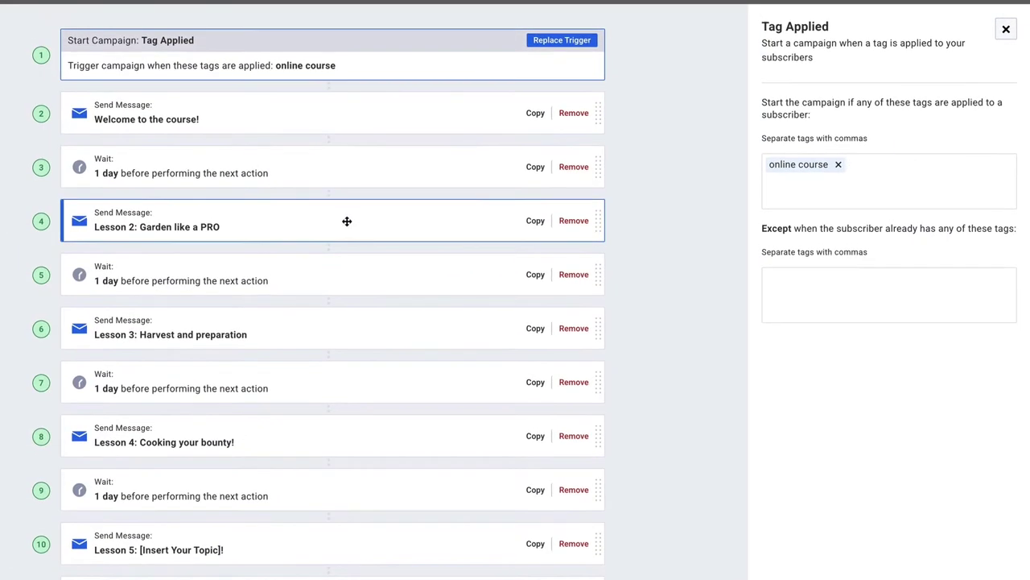
Add an automation to the Lesson 2 message that adds the tag "received lesson 2" when a subscriber opens the message
{"action": "left_click", "coordinate": [48, 305]}
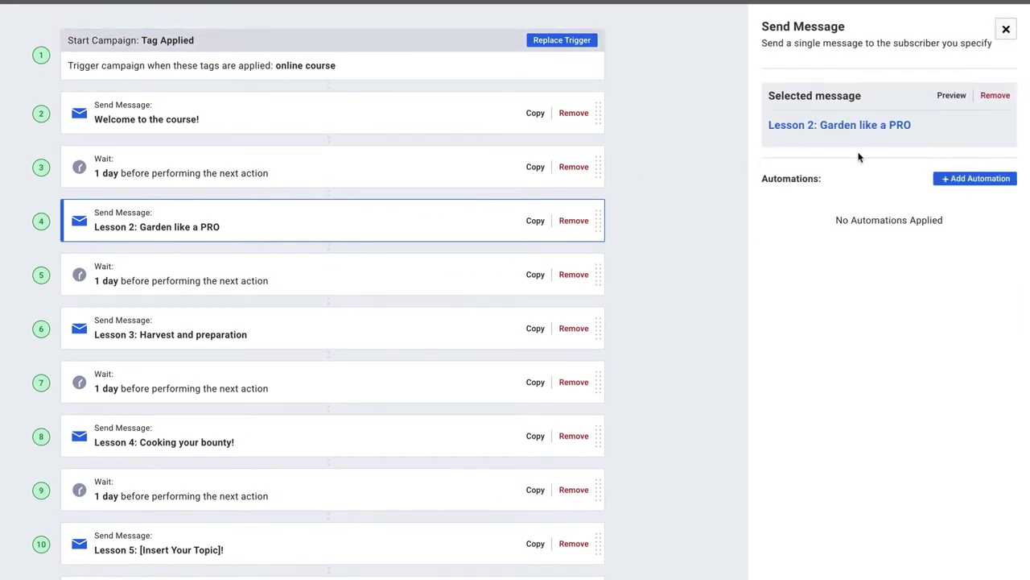
{"action": "left_click", "coordinate": [985, 178]}
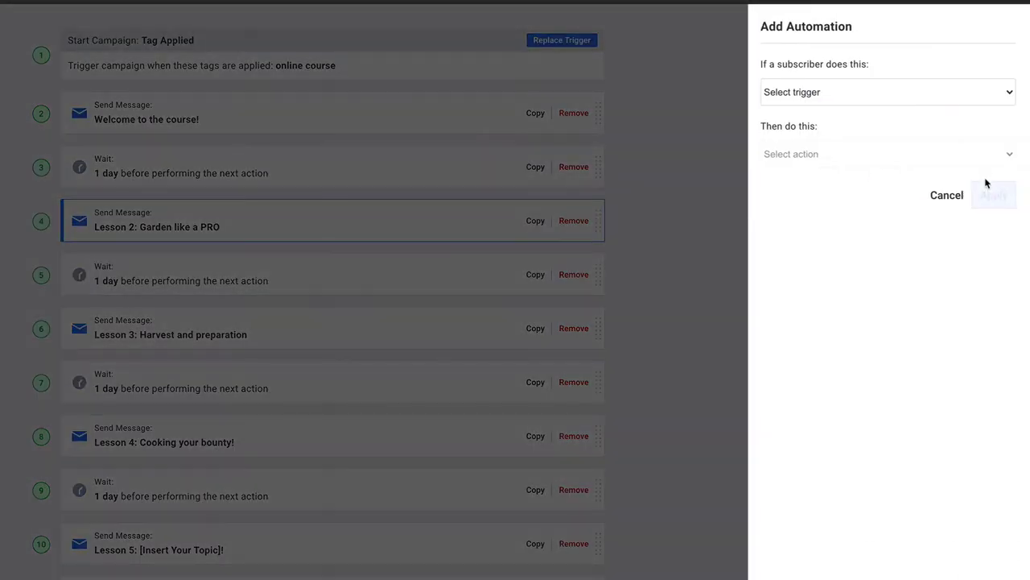
{"action": "left_click", "coordinate": [1013, 93]}
{"action": "left_click", "coordinate": [982, 106]}
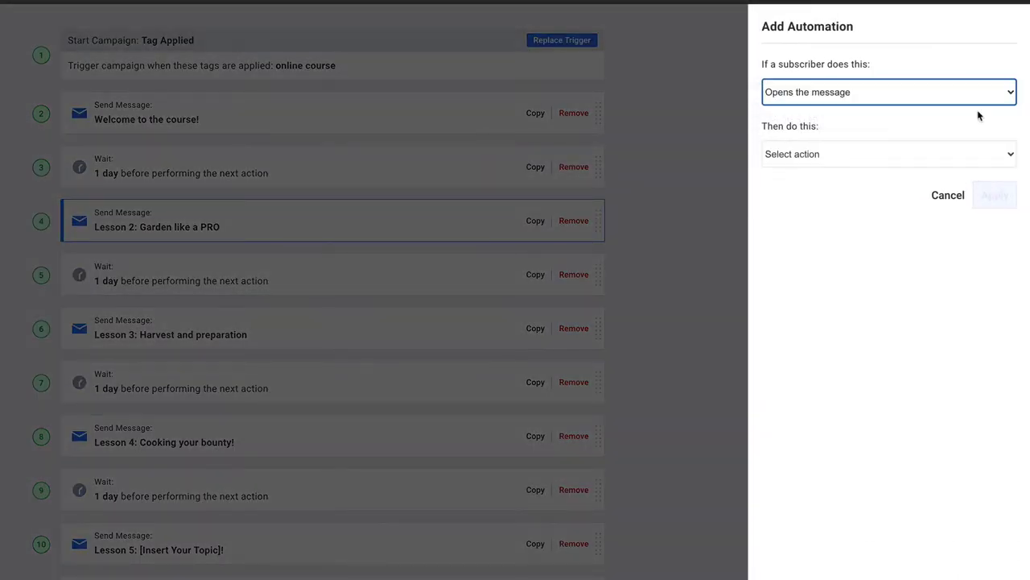
{"action": "left_click", "coordinate": [939, 162]}
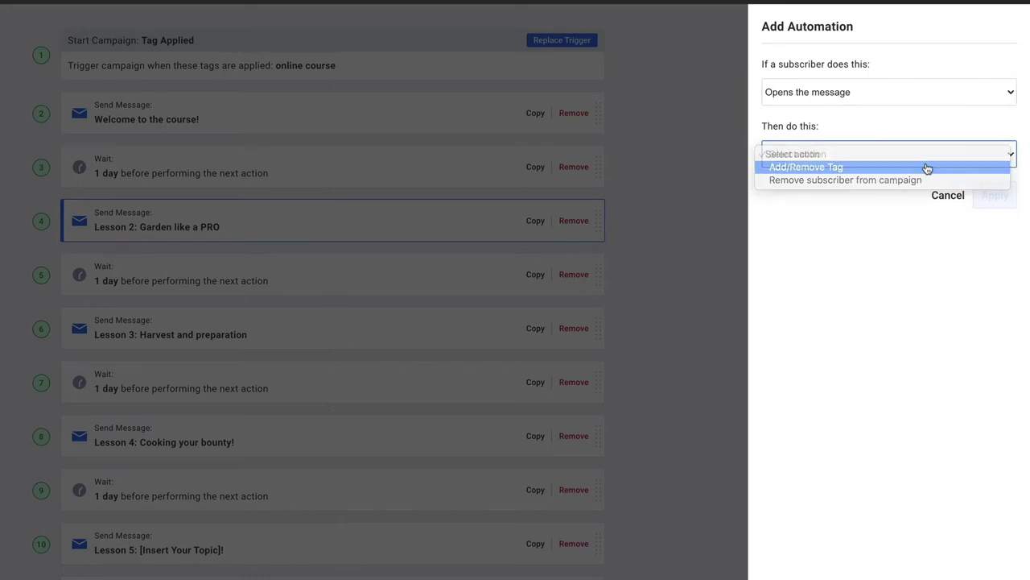
{"action": "left_click", "coordinate": [927, 167]}
{"action": "left_click", "coordinate": [873, 245]}
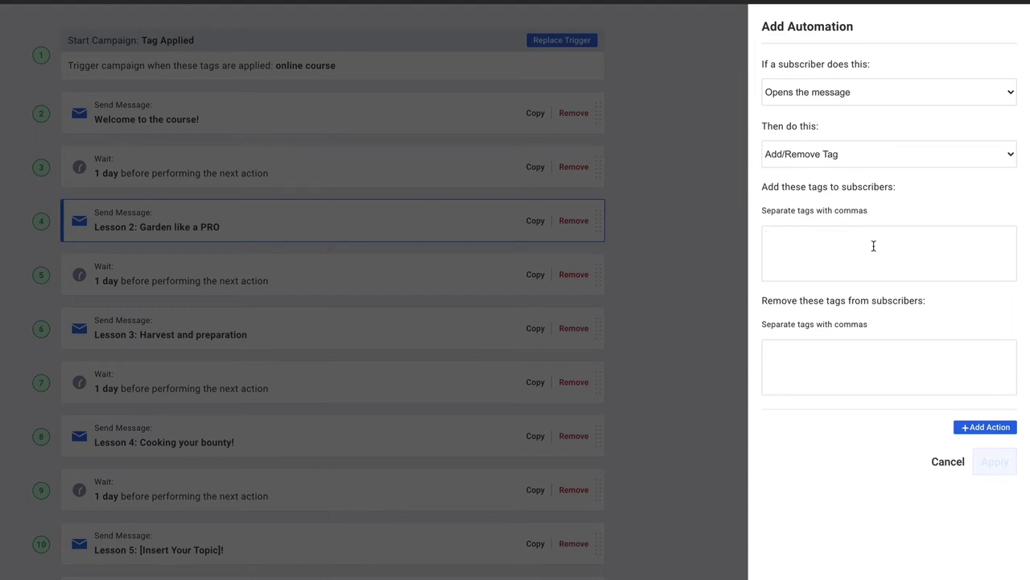
{"action": "type", "text": "Received lesson 2"}
{"action": "key", "text": "Return"}
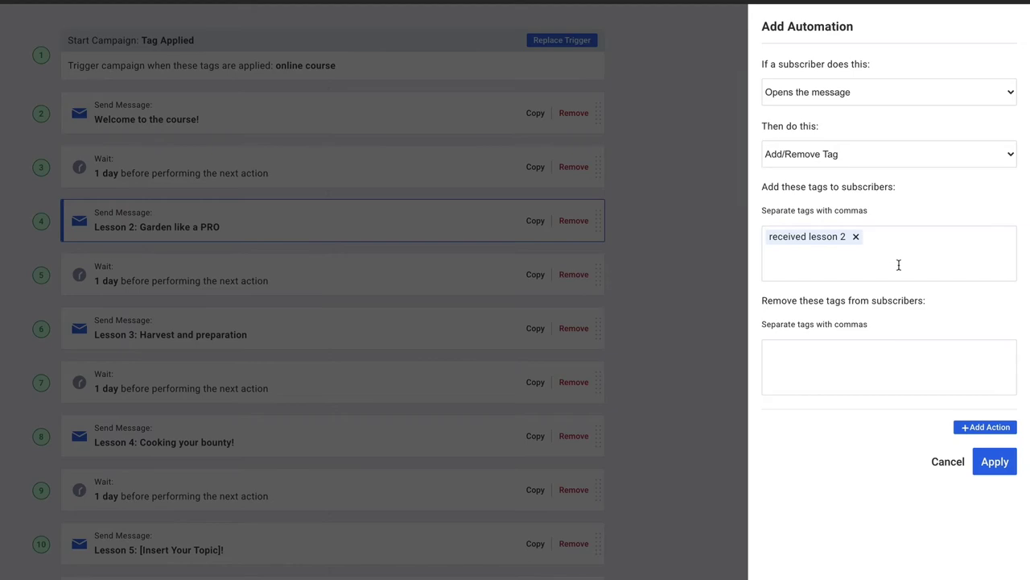
{"action": "left_click", "coordinate": [994, 461]}
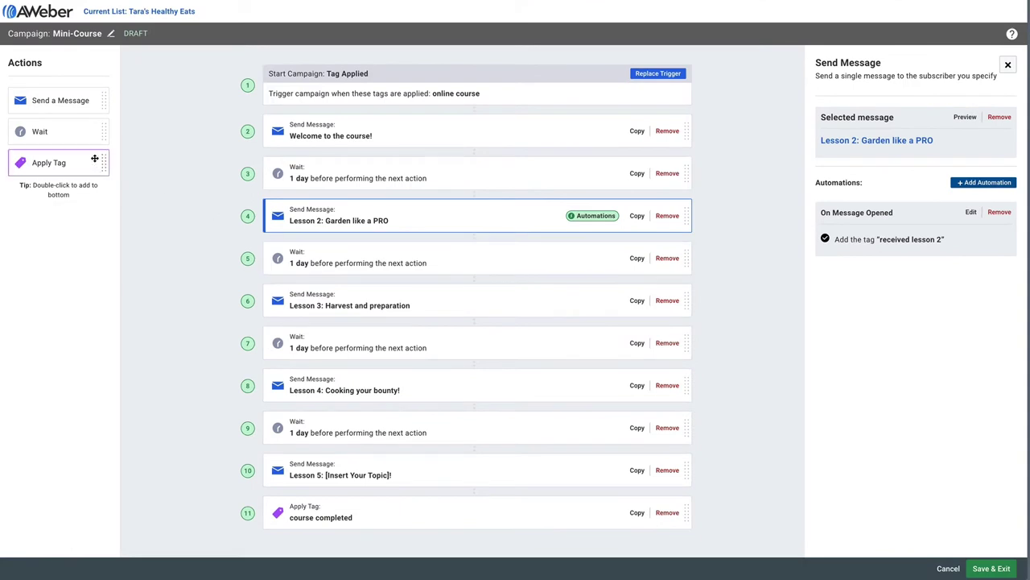
Insert an Apply Tag action directly after the Lesson 2 message and remove it again
{"action": "left_click_drag", "start_coordinate": [94, 161], "coordinate": [437, 251]}
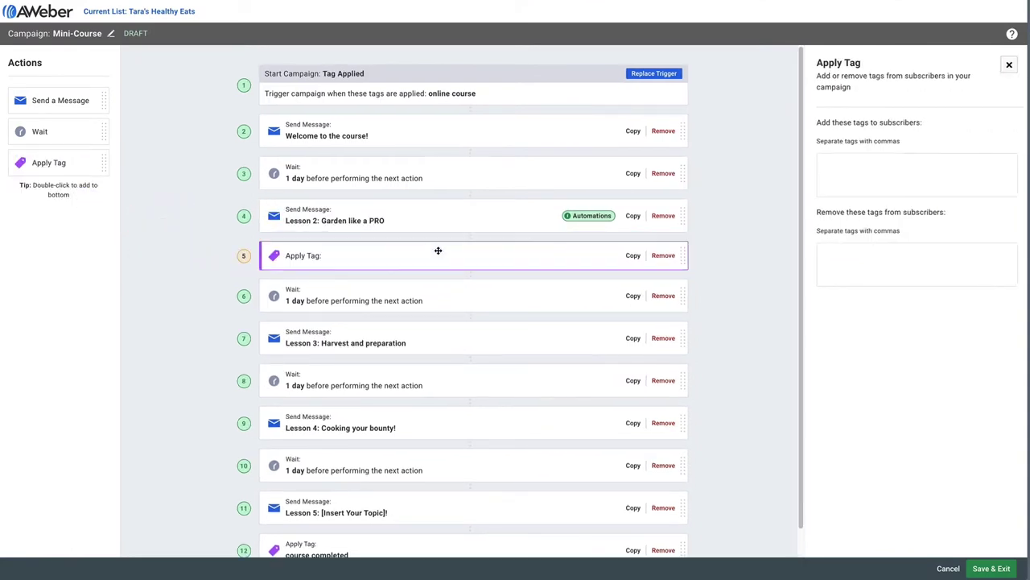
{"action": "left_click", "coordinate": [661, 256]}
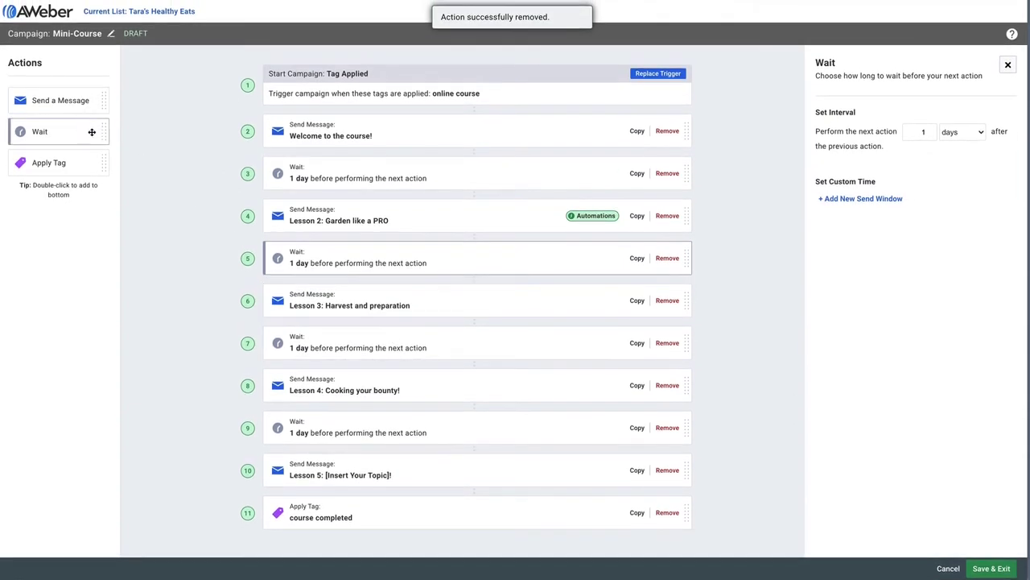
Insert a 1-day wait and a Send Message action between Lesson 5 and the course completed tag, and open the options for creating its message
{"action": "left_click_drag", "start_coordinate": [91, 131], "coordinate": [456, 507]}
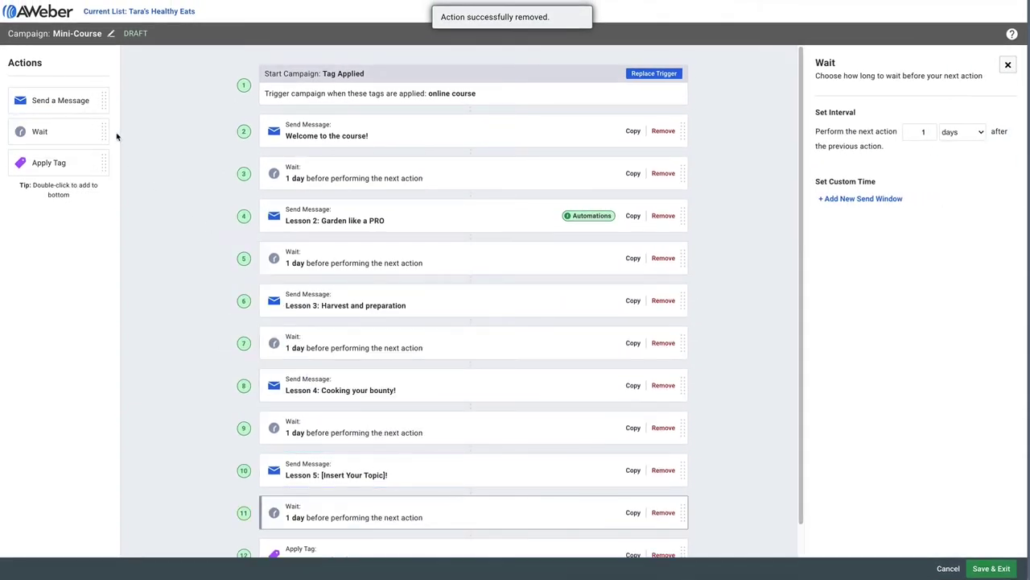
{"action": "left_click_drag", "start_coordinate": [95, 103], "coordinate": [435, 496]}
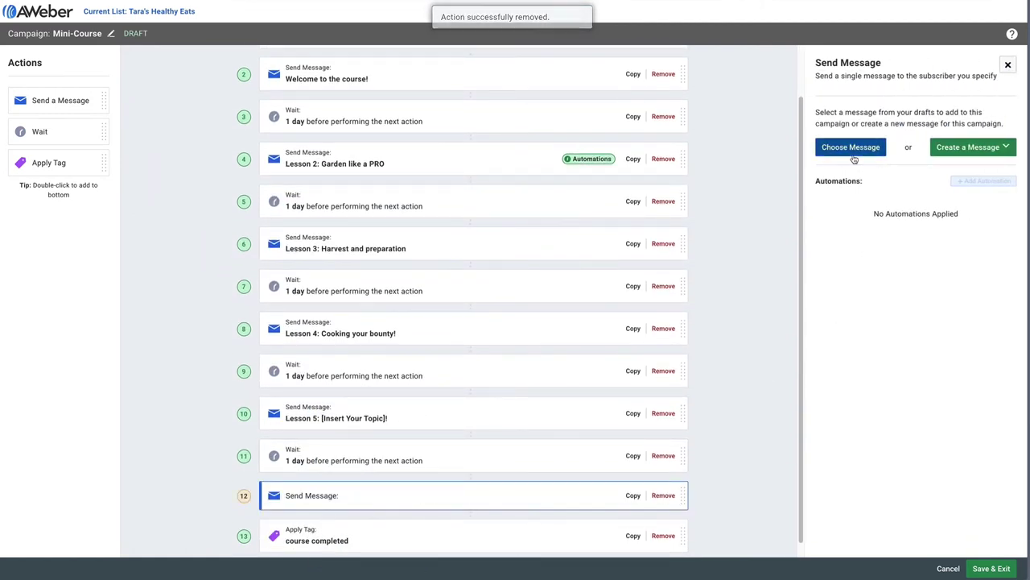
{"action": "left_click", "coordinate": [1005, 148]}
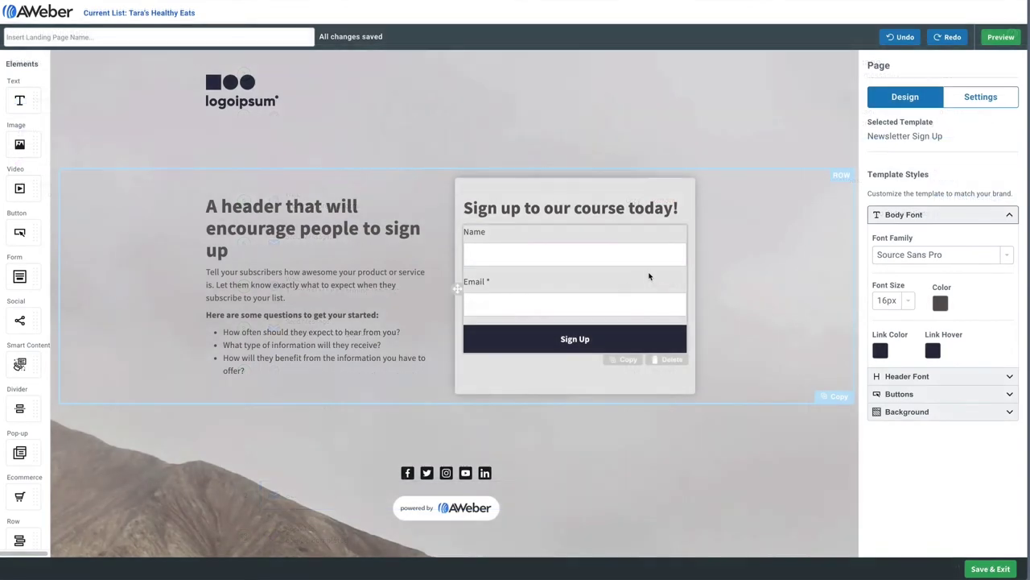
Back on the landing page, delete the sign-up form and place an Ecommerce element under the "Sign up to our course today!" heading
{"action": "left_click", "coordinate": [649, 276]}
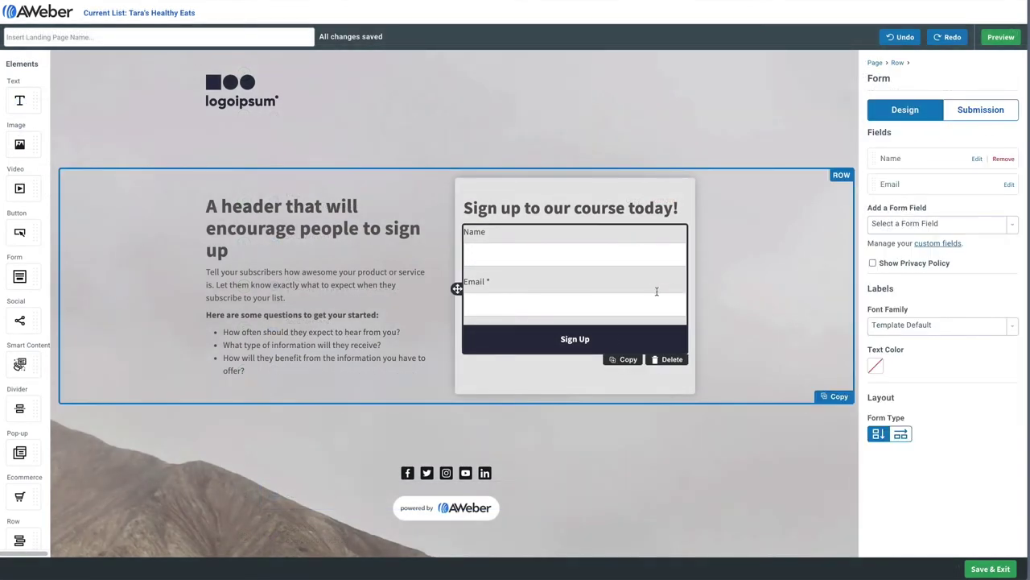
{"action": "left_click", "coordinate": [672, 359]}
{"action": "left_click_drag", "start_coordinate": [21, 496], "coordinate": [561, 233]}
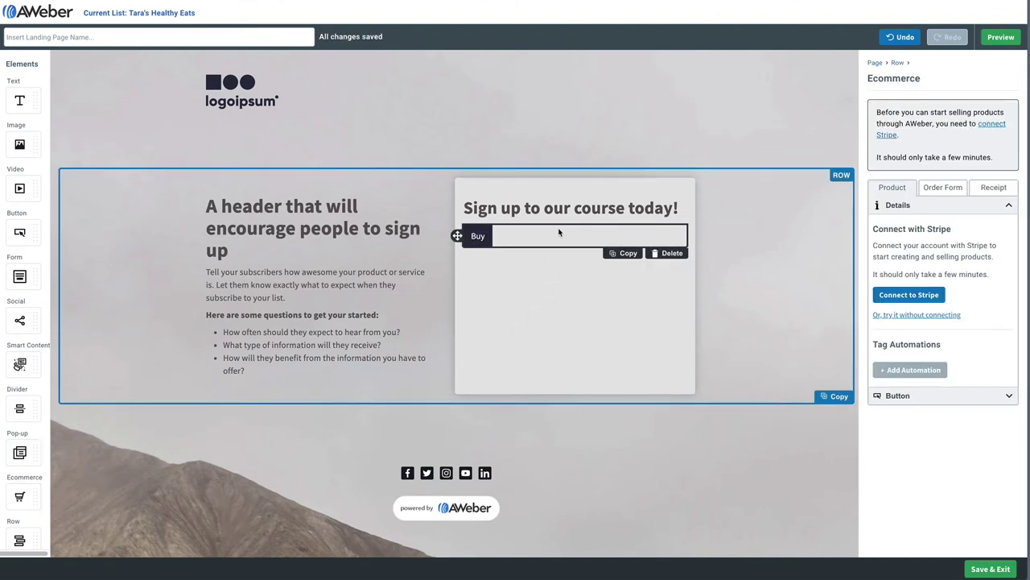
Turn off automatic sizing for the Buy button and set its width to about 90% of the column
{"action": "left_click", "coordinate": [926, 395]}
{"action": "left_click", "coordinate": [927, 359]}
{"action": "left_click", "coordinate": [886, 288]}
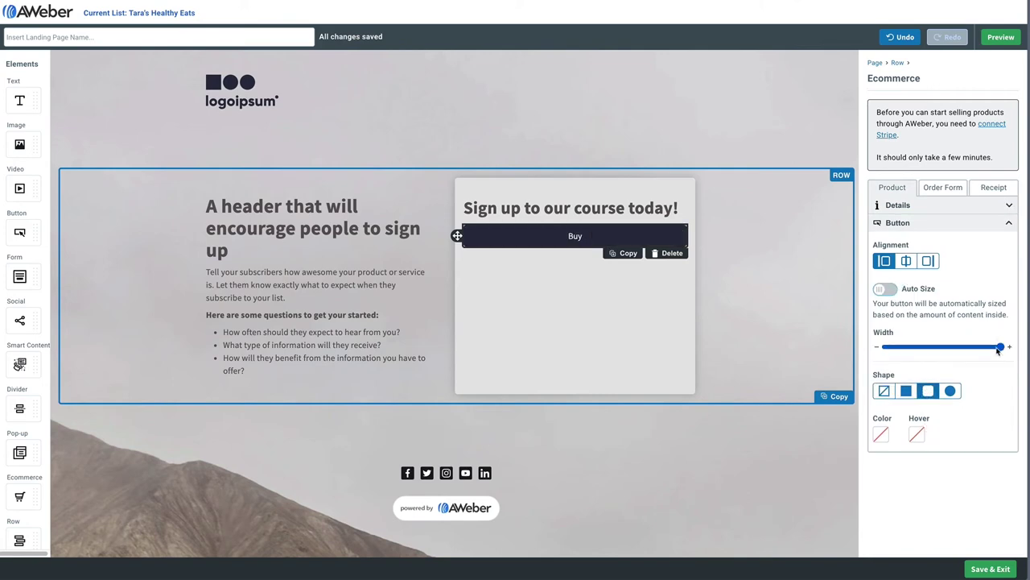
{"action": "mouse_move", "coordinate": [1000, 347]}
{"action": "left_mouse_down"}
{"action": "mouse_move", "coordinate": [976, 348]}
{"action": "mouse_move", "coordinate": [991, 349]}
{"action": "left_mouse_up"}
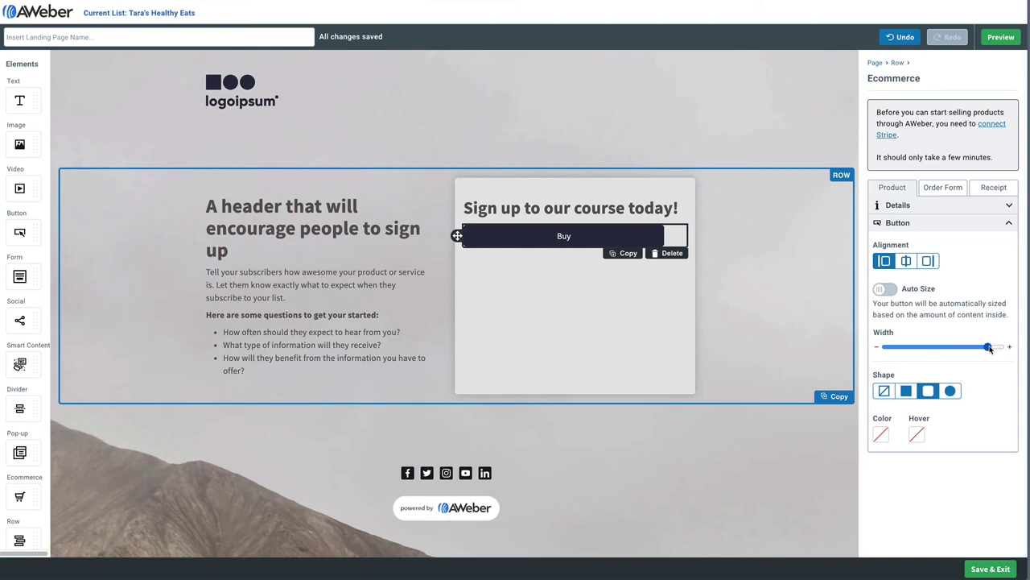
Center the Buy button and start a new product named "Online Course" without connecting to Stripe
{"action": "left_click", "coordinate": [907, 261]}
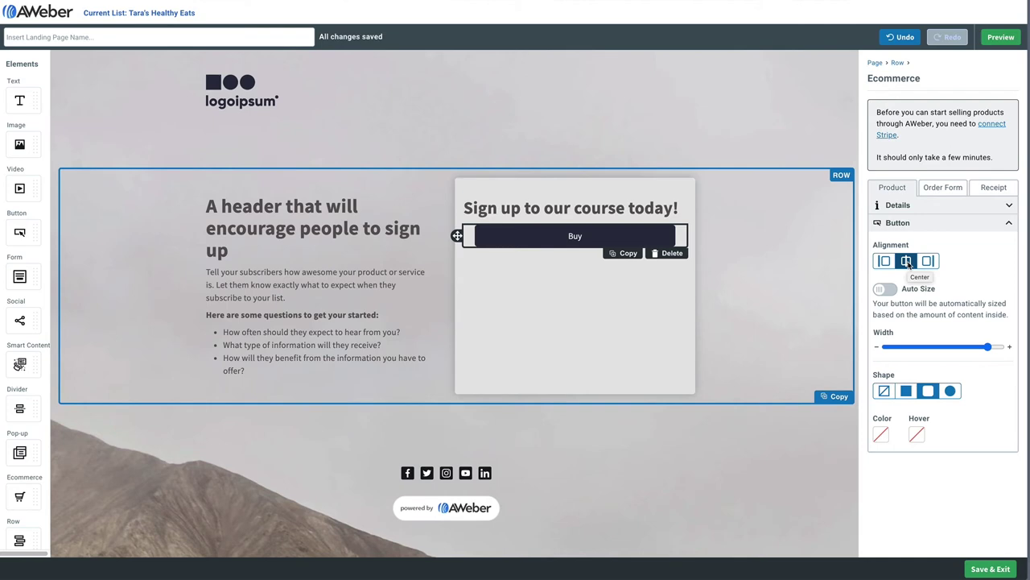
{"action": "left_click", "coordinate": [903, 206]}
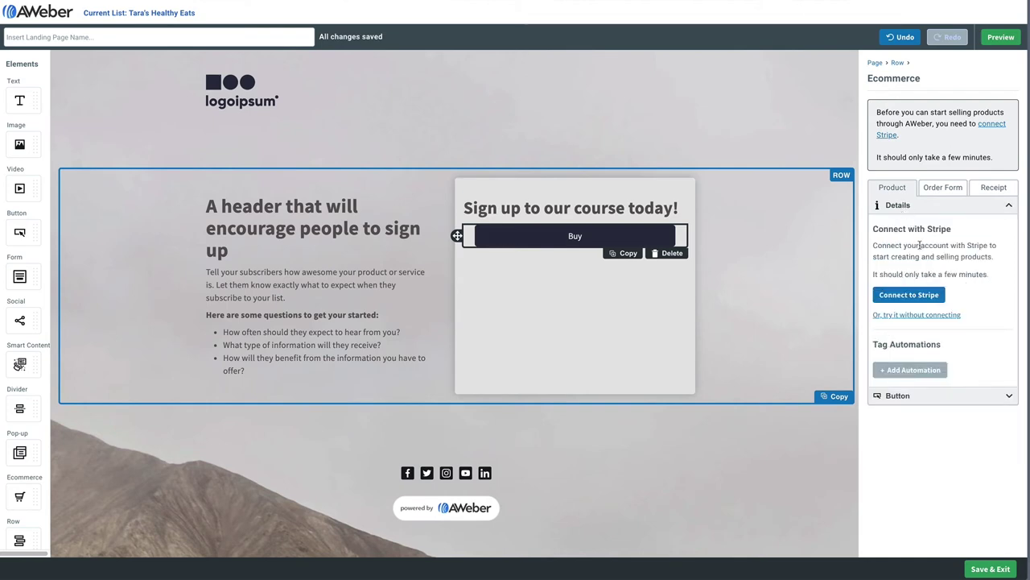
{"action": "left_click", "coordinate": [909, 317]}
{"action": "left_click", "coordinate": [908, 306]}
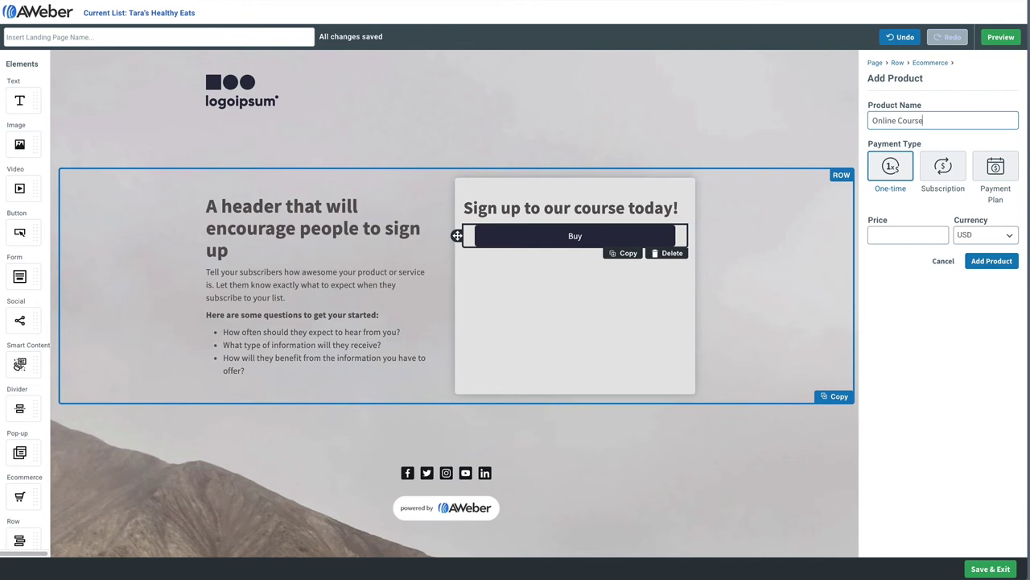
Set the product's one-time price to $29.99 in USD and add the product to the Ecommerce element
{"action": "left_click", "coordinate": [903, 233]}
{"action": "type", "text": "$29.99"}
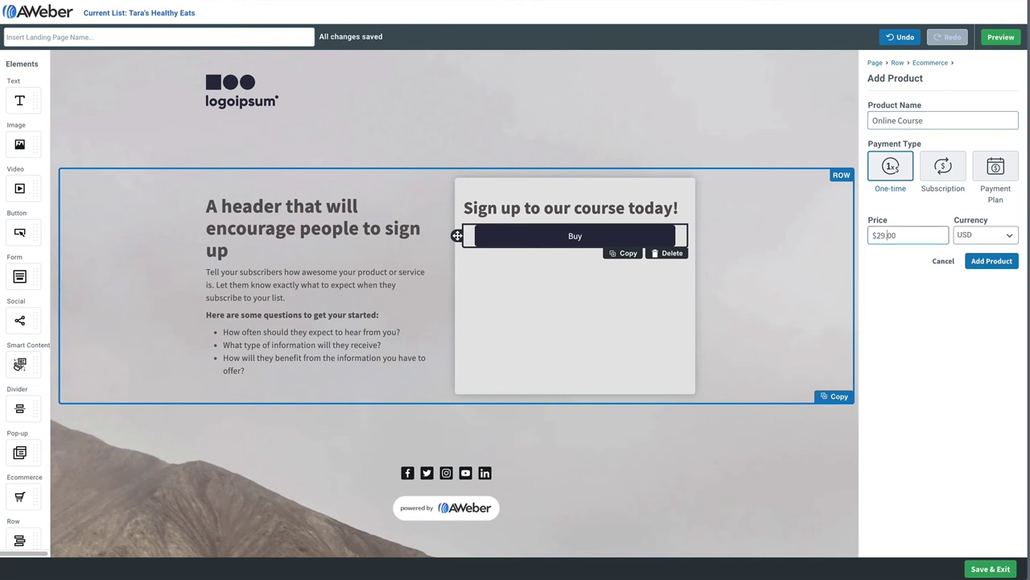
{"action": "left_click", "coordinate": [1009, 235]}
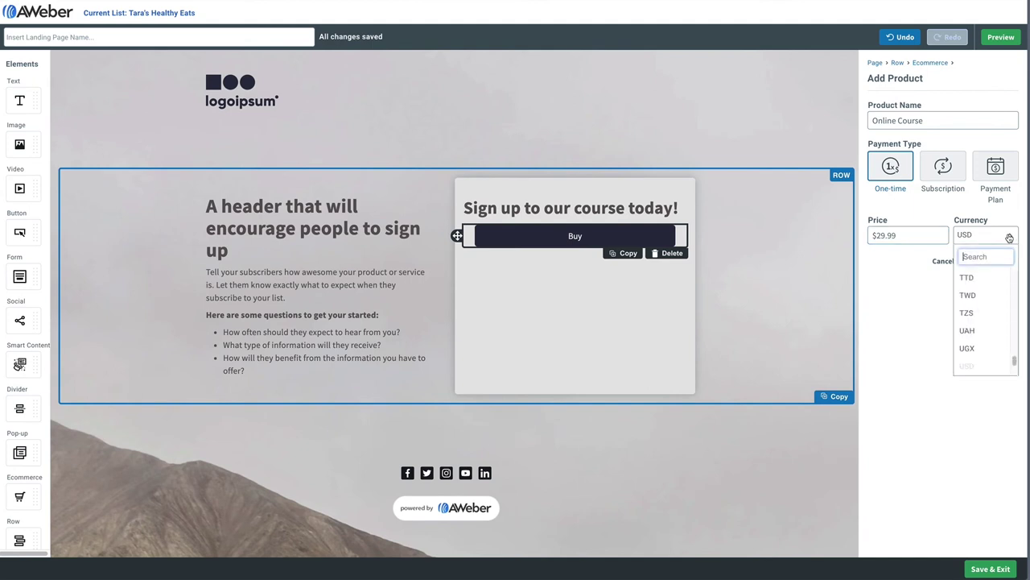
{"action": "left_click", "coordinate": [1009, 235]}
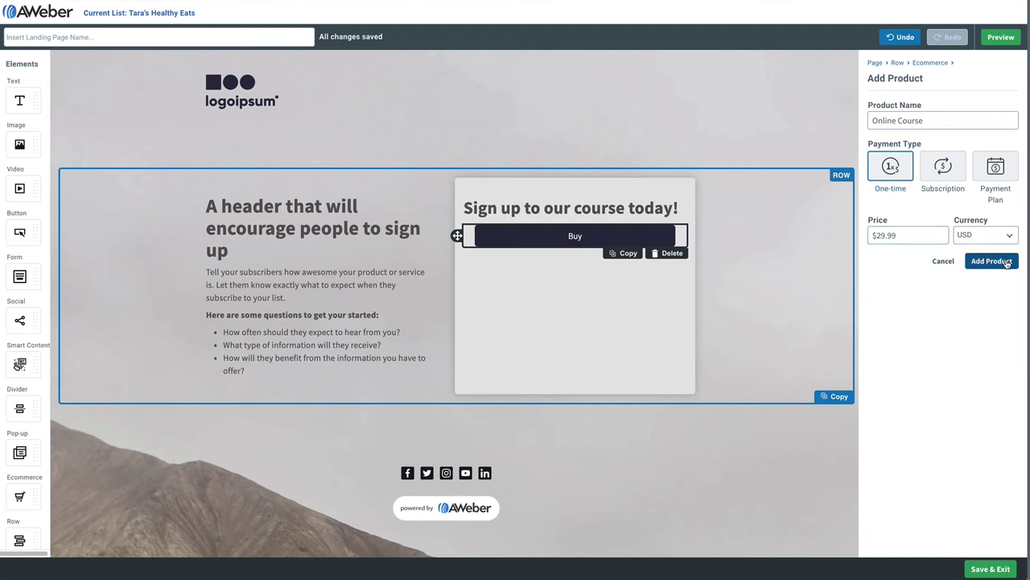
{"action": "left_click", "coordinate": [1005, 262]}
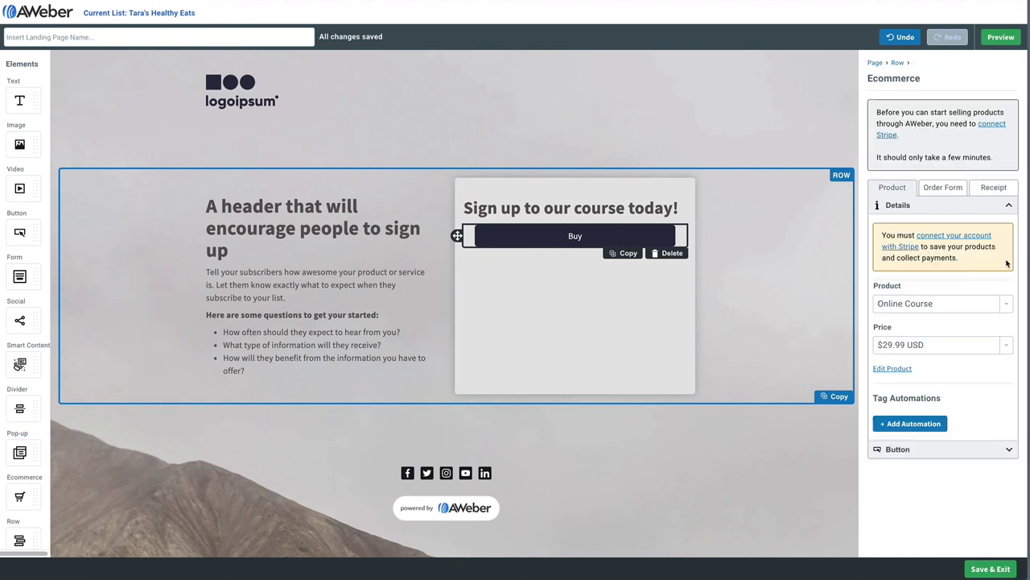
Set up a tag automation that adds the tag "online course" to subscribers when a buyer purchases this product
{"action": "left_click", "coordinate": [905, 433]}
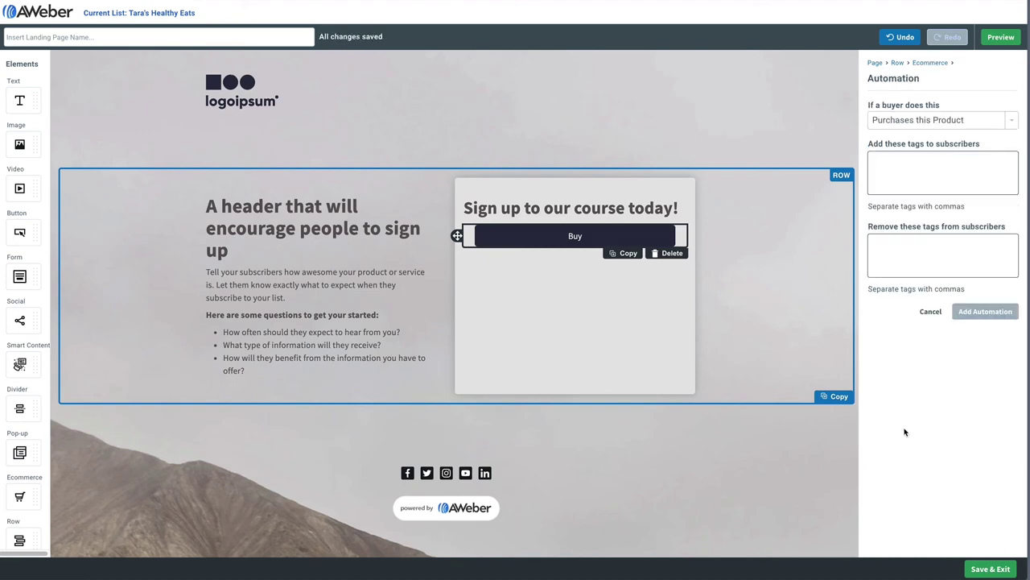
{"action": "left_click", "coordinate": [932, 120]}
{"action": "left_click", "coordinate": [918, 139]}
{"action": "type", "text": "online course"}
{"action": "key", "text": "Return"}
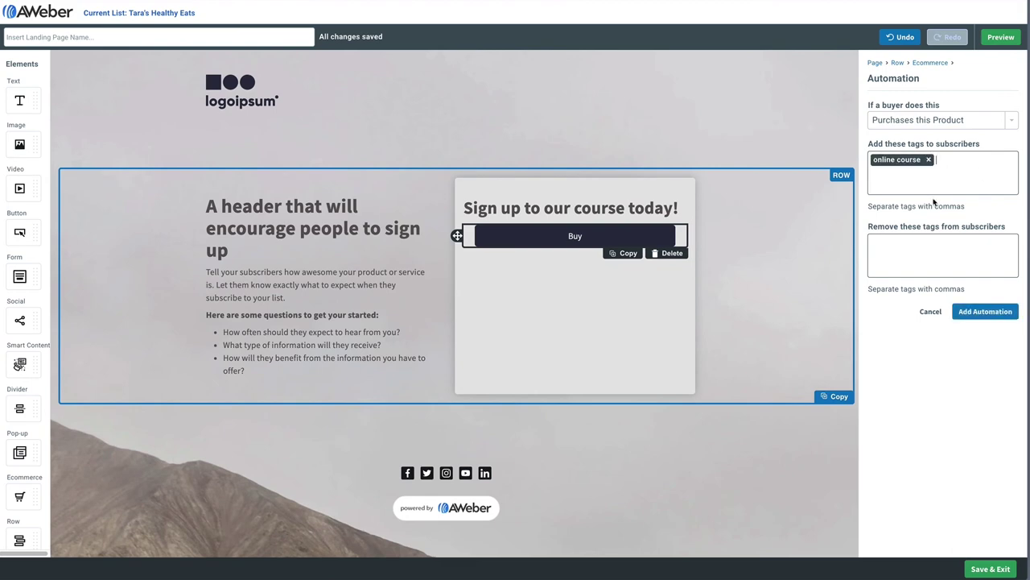